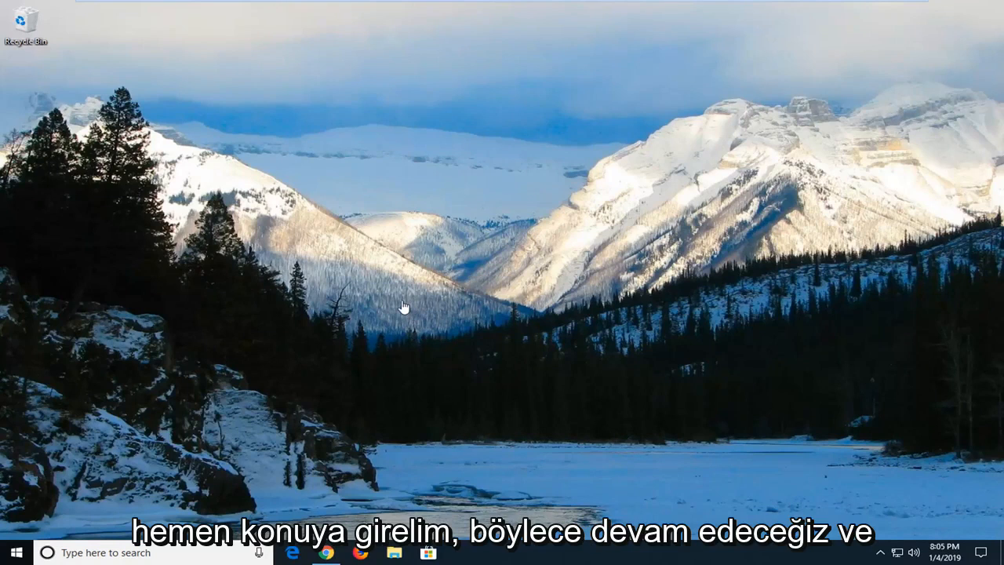
- Bring up the Start menu to search for Device Manager
click(17, 552)
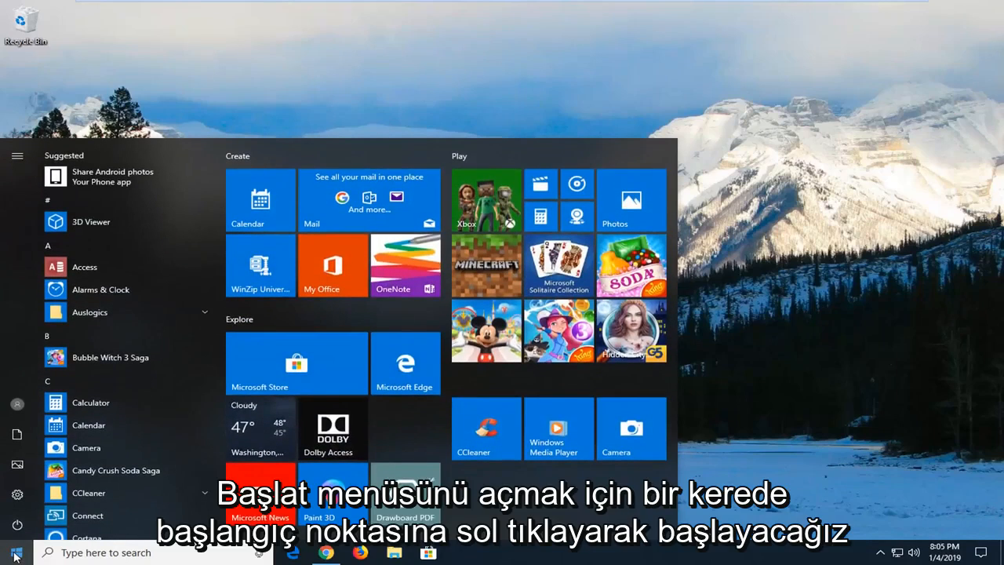
text(devic)
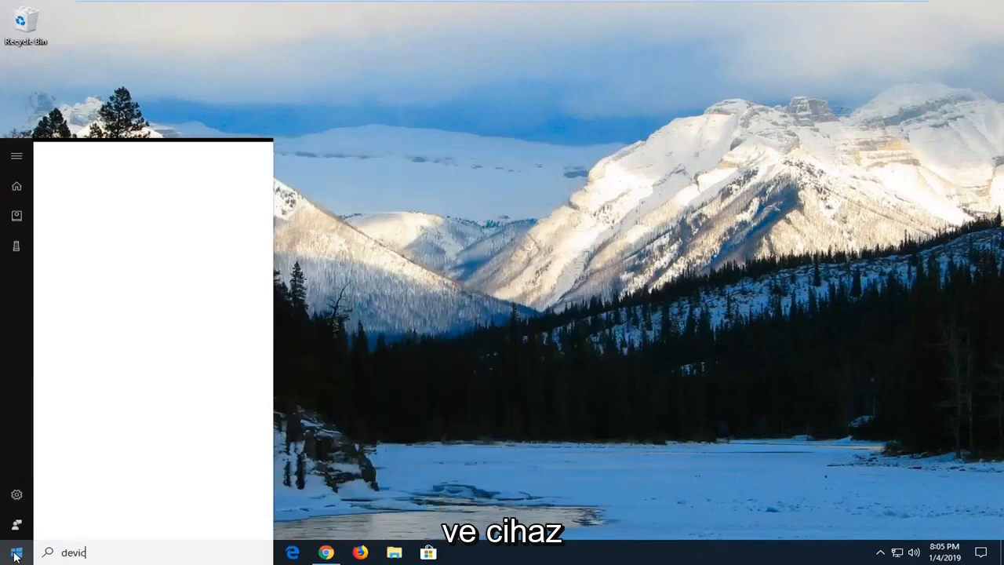
text(e manager)
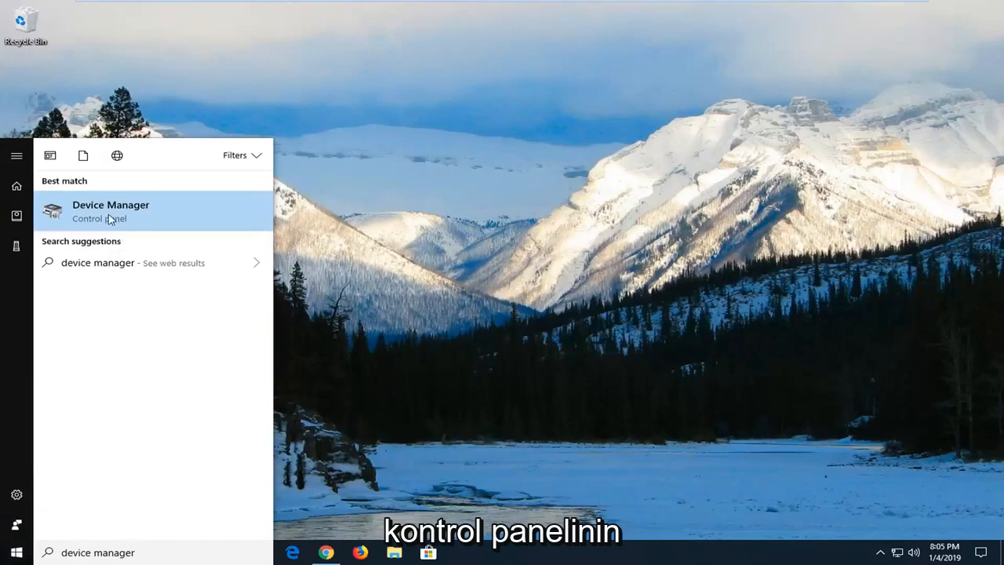
- Launch Device Manager and expand the Keyboards category to reveal the Standard PS/2 Keyboard
click(153, 218)
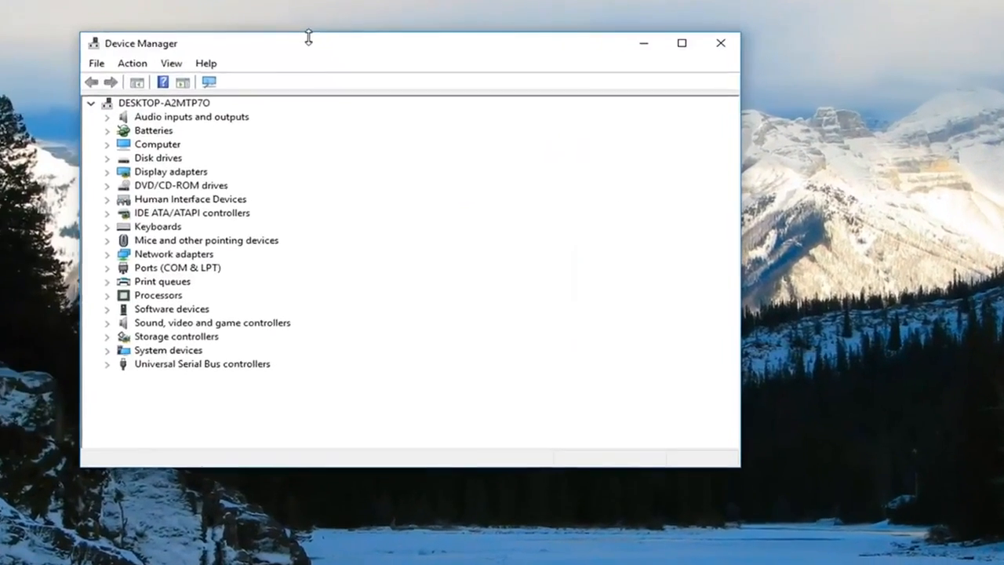
drag(308, 38, 400, 53)
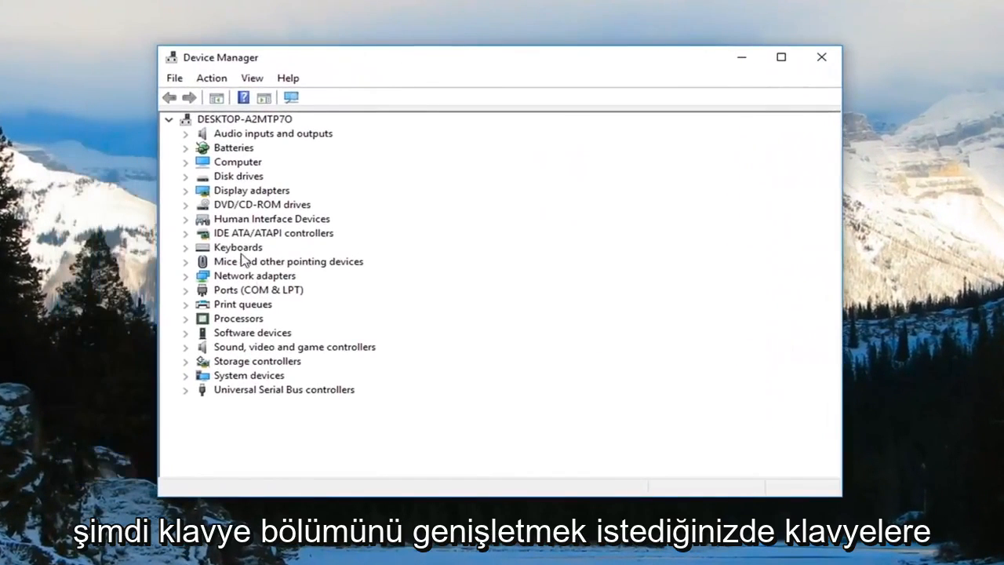
click(239, 249)
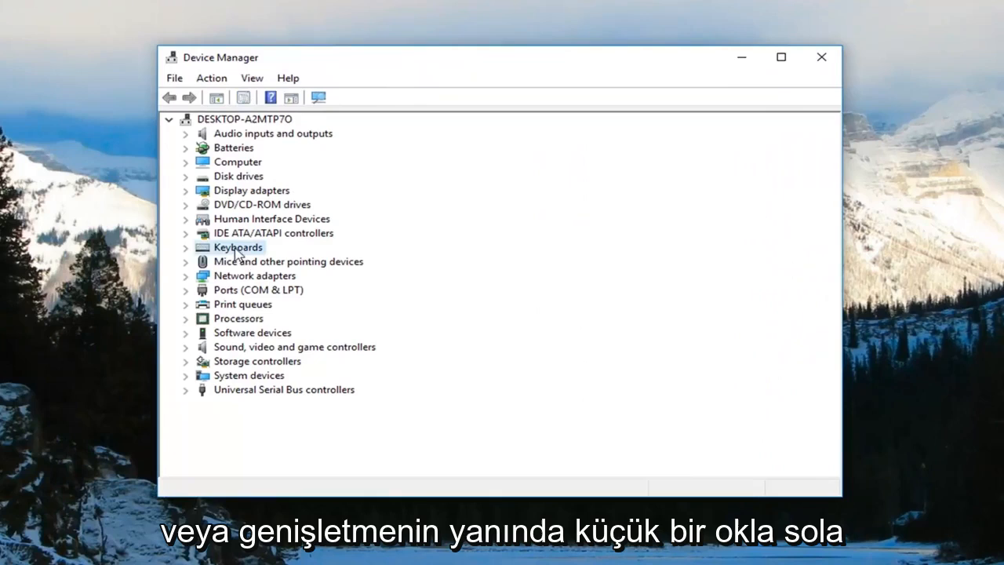
click(186, 247)
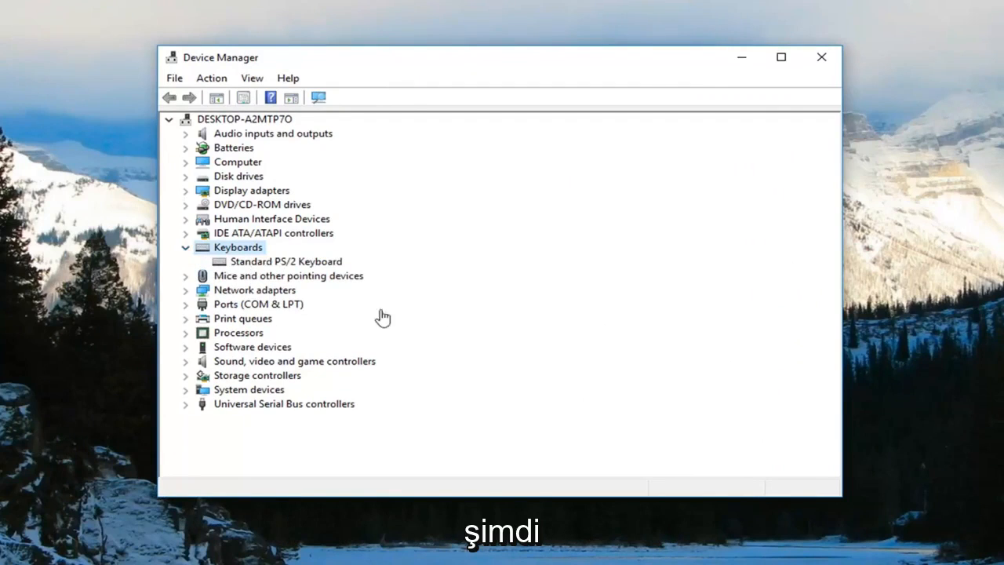
- View the Standard PS/2 Keyboard's Properties and browse its pages through to Resources
right_click(251, 261)
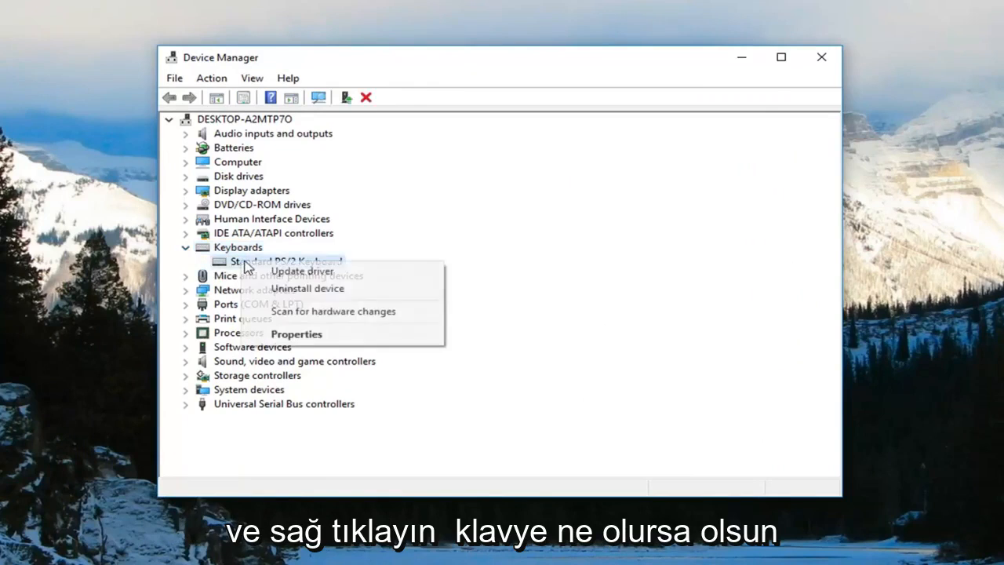
click(296, 334)
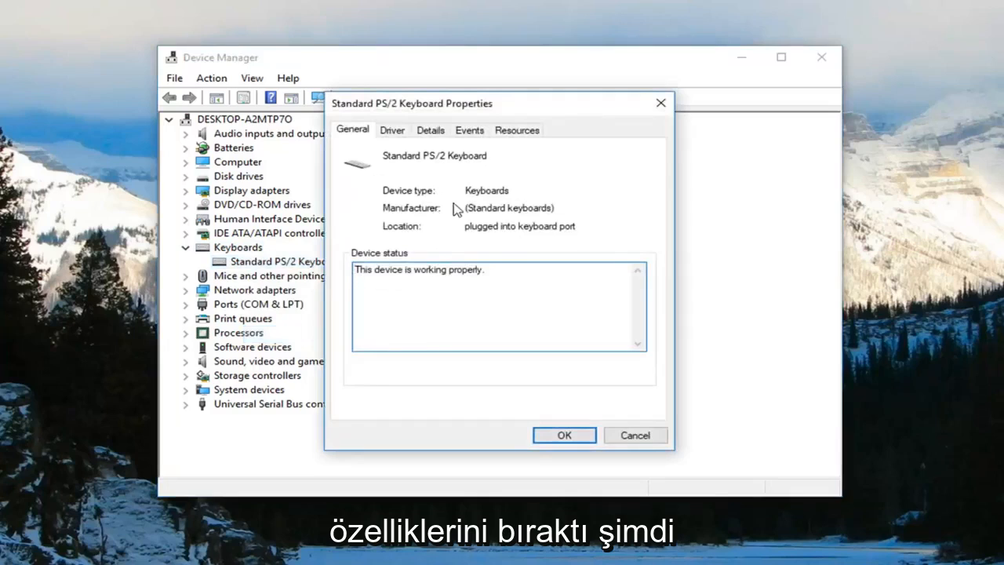
click(517, 130)
click(469, 130)
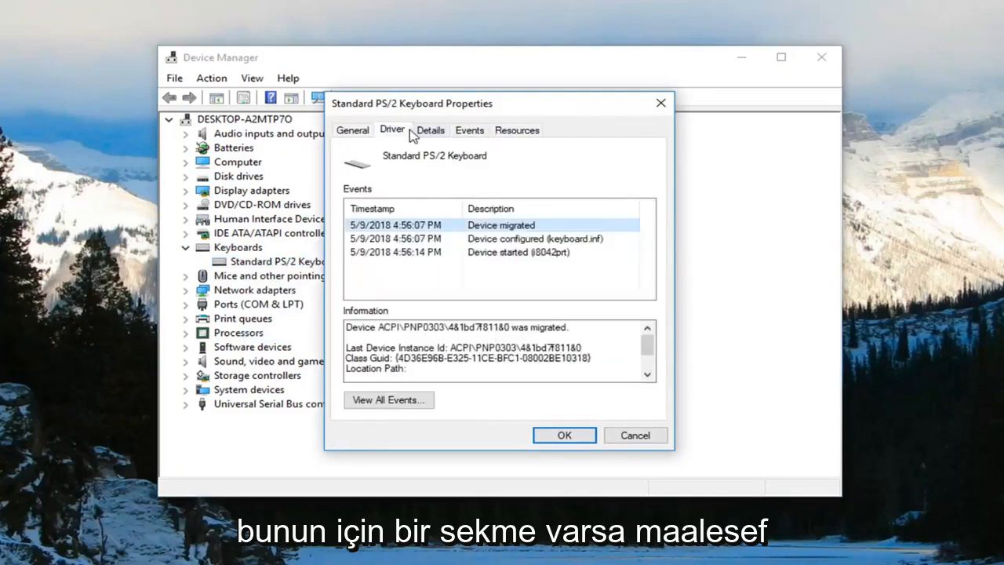
click(352, 130)
click(517, 131)
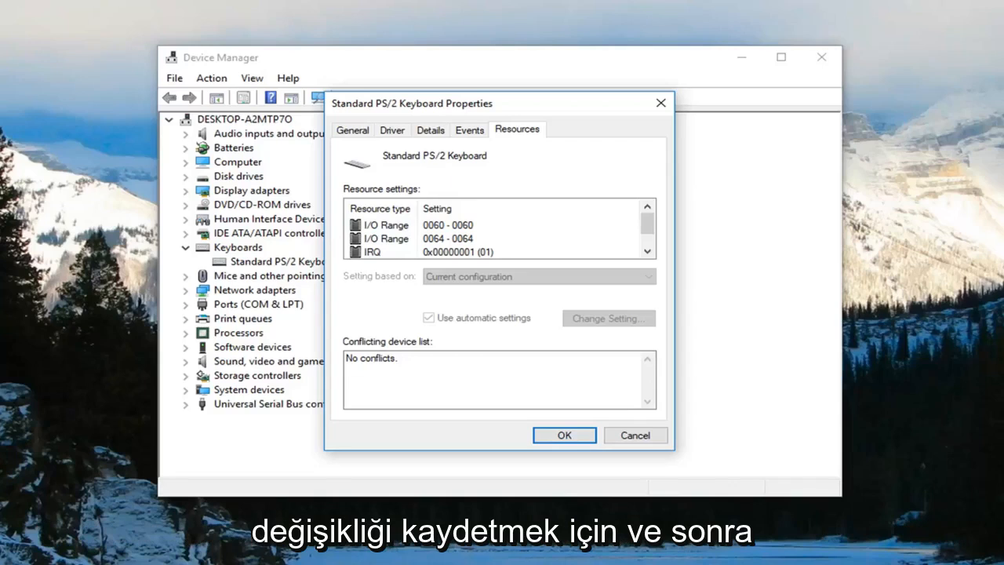
- Confirm with OK to dismiss the Standard PS/2 Keyboard Properties dialog
click(561, 435)
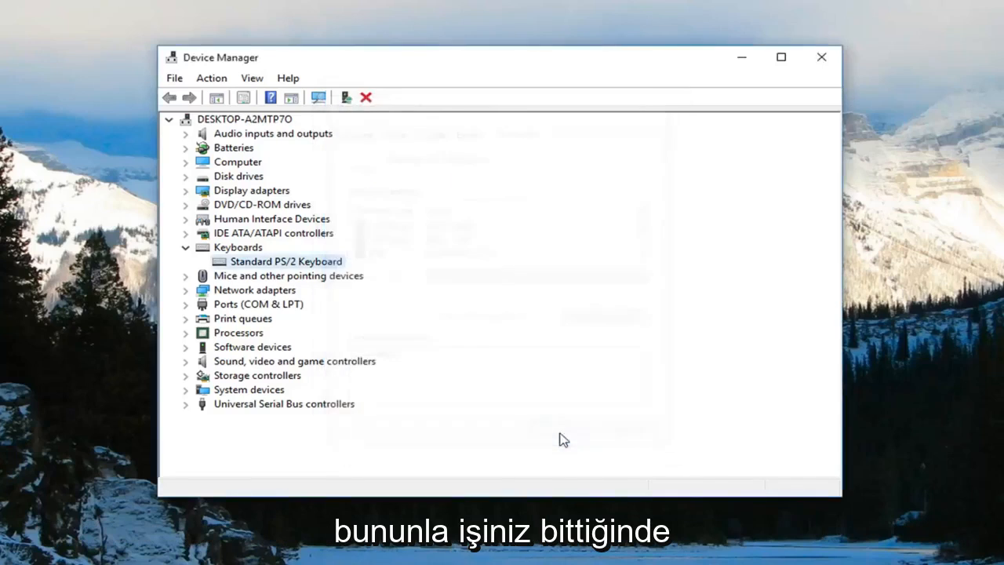